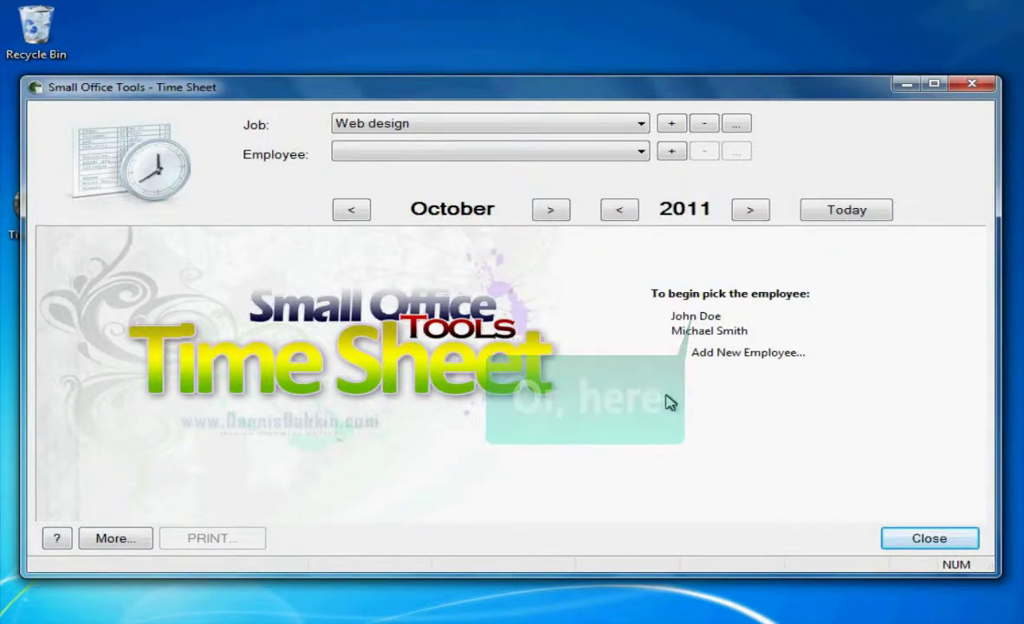
- Pick the first employee to load the October 2011 Web design time sheet
left_click(695, 317)
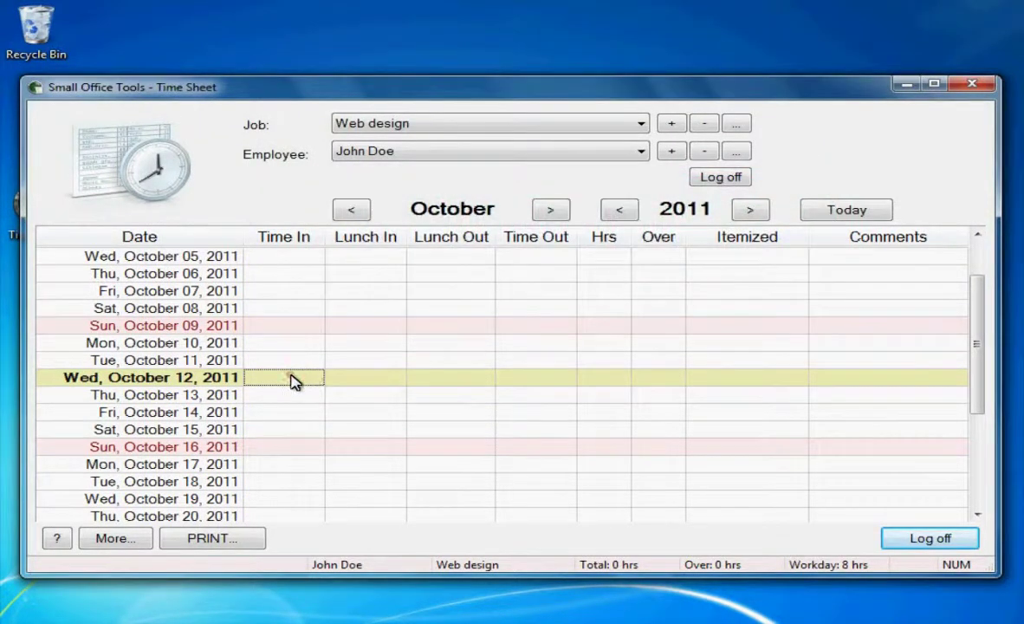
- Enter Time In 9 and Time Out 5 for October 12, giving 8 hours
double_click(294, 377)
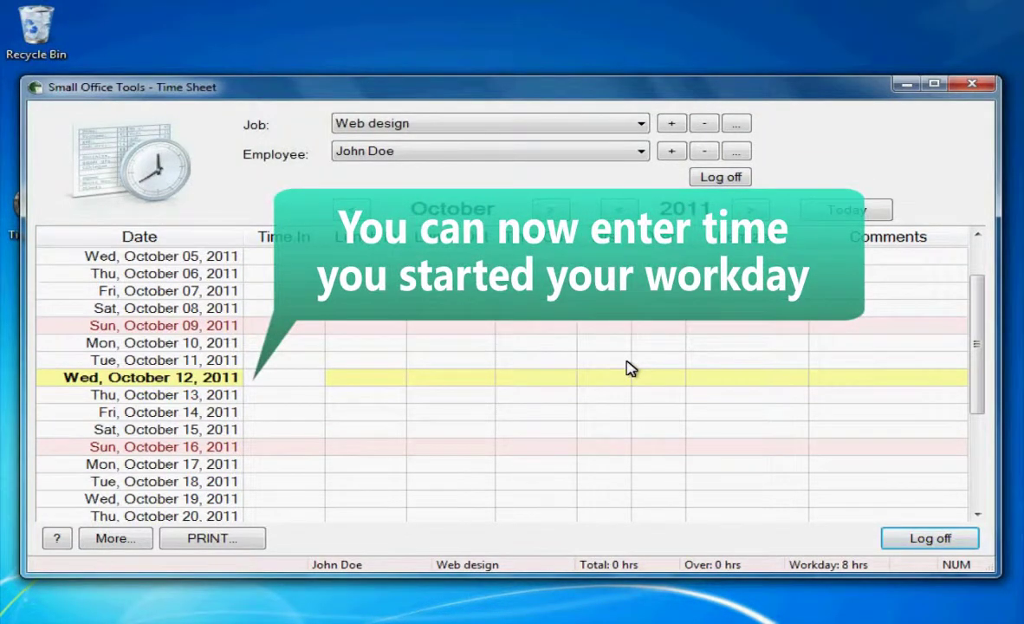
type("9")
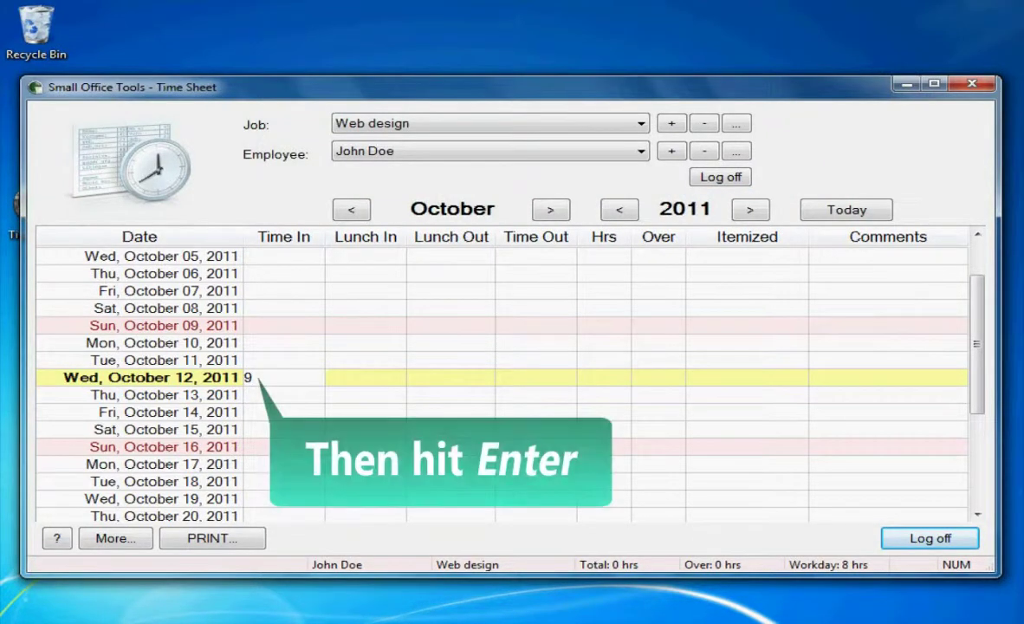
key("Return")
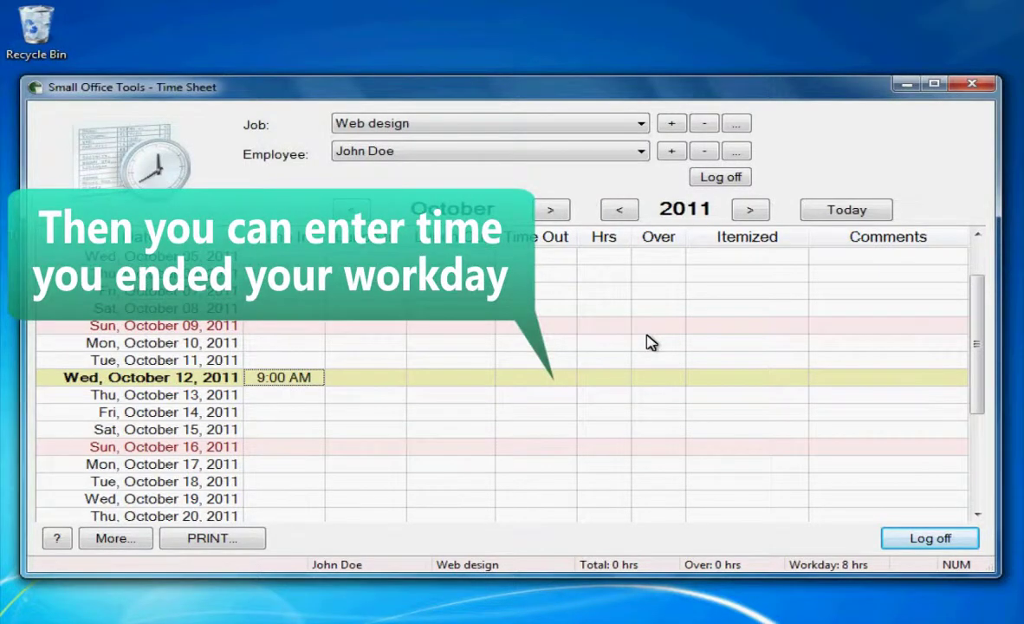
left_click(535, 377)
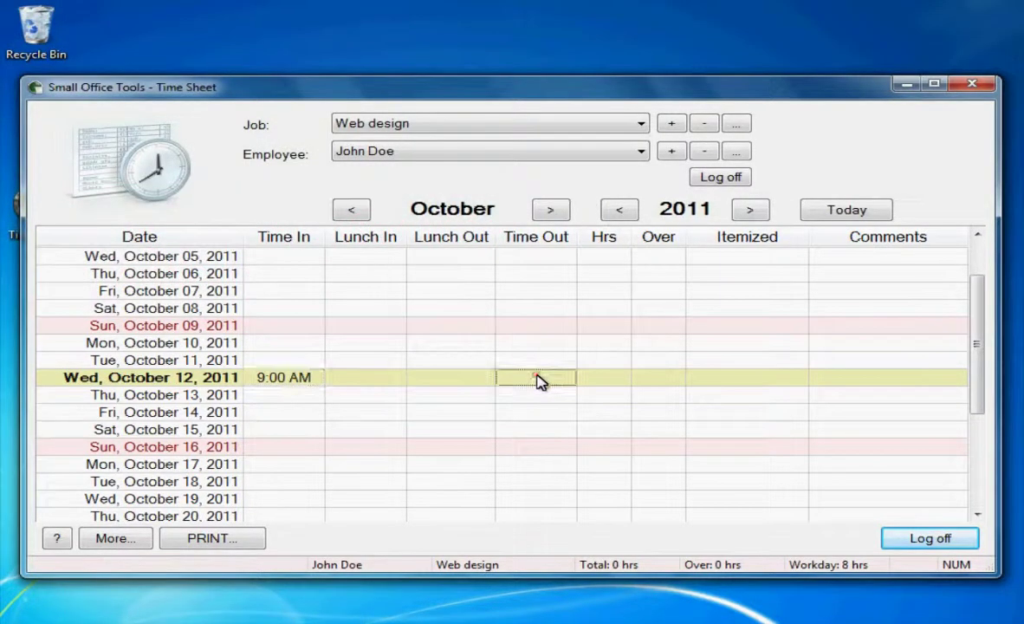
type("5")
key("Return")
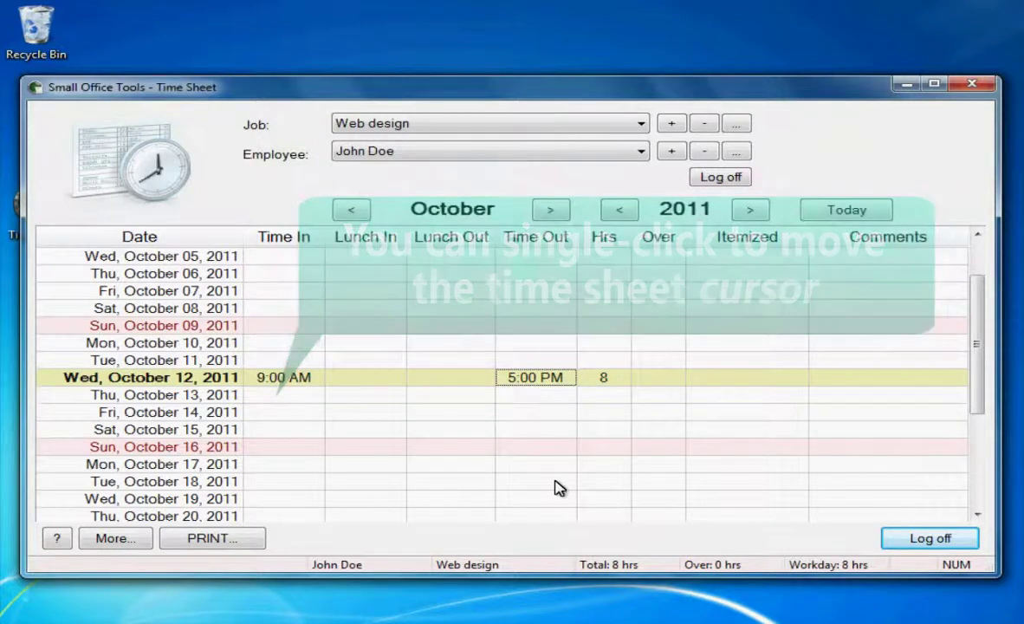
- Fill October 13 with Time In 9, Lunch 12 to 1, Time Out 5, totalling 7 hours
left_click(282, 396)
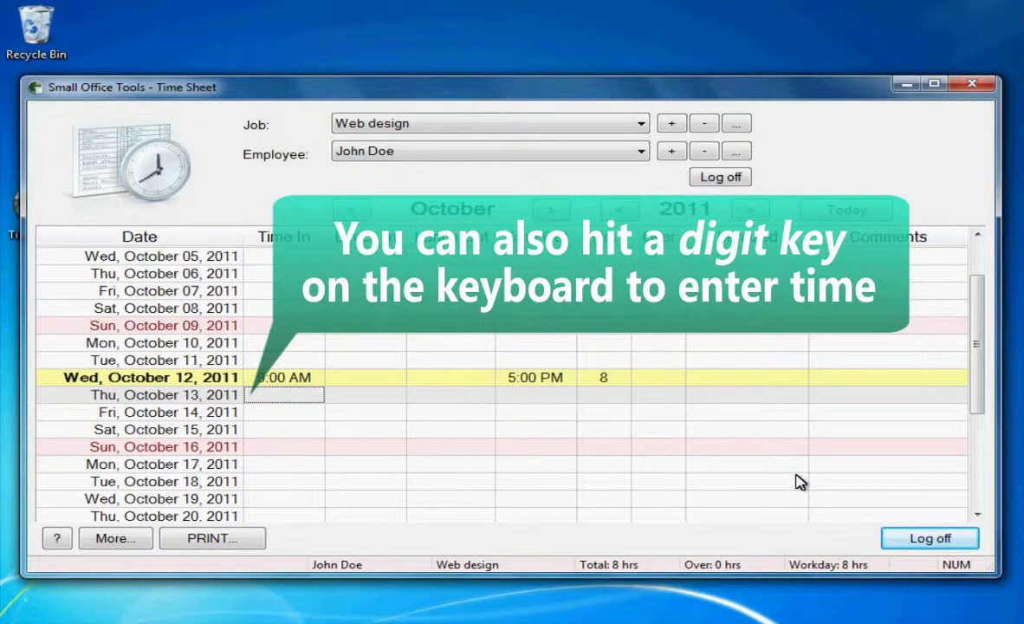
type("9")
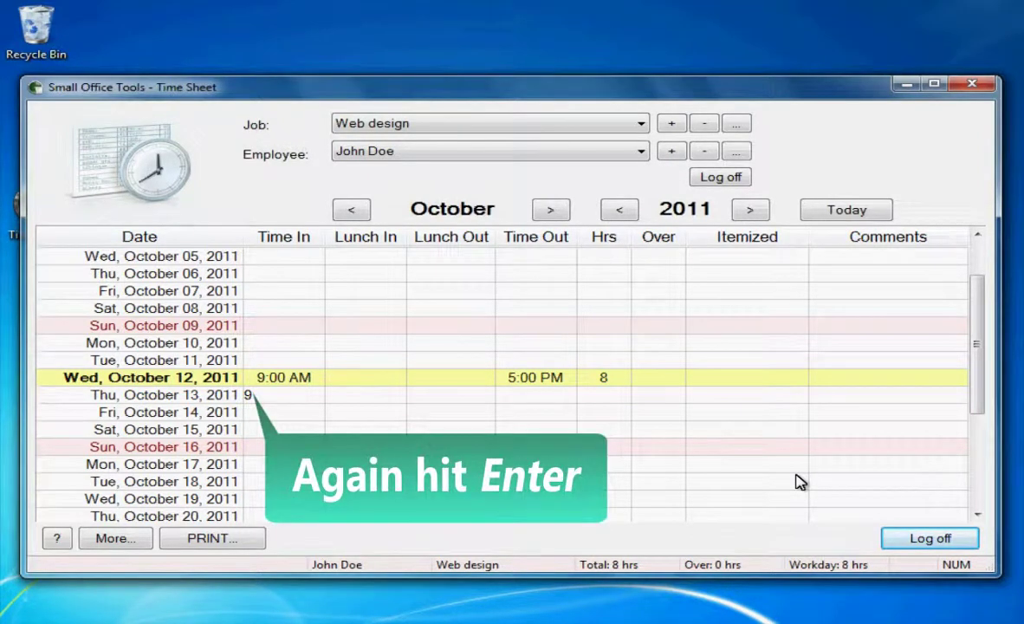
key("Return")
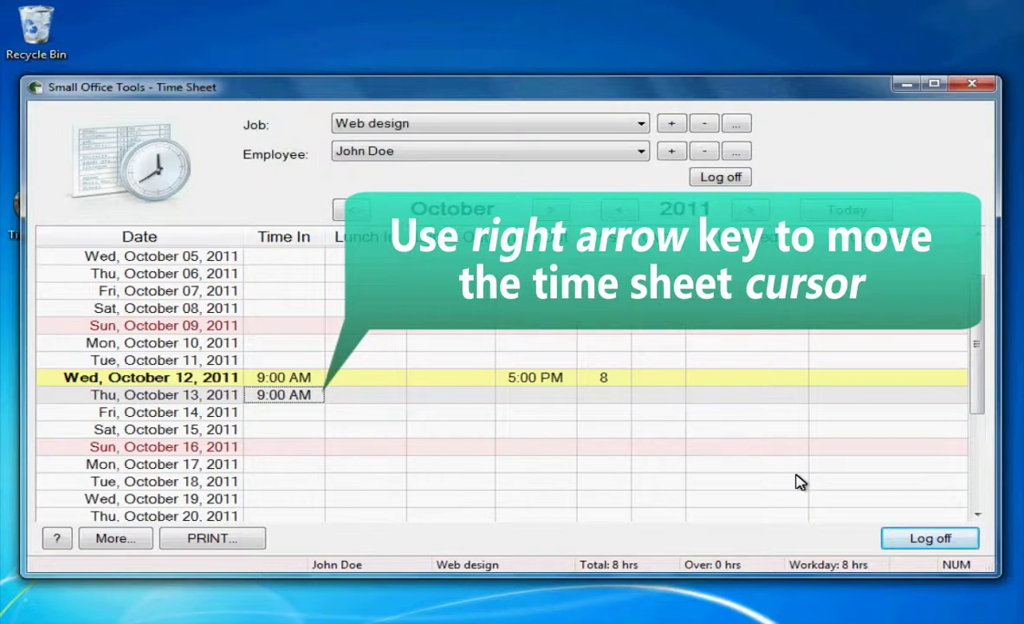
key("Right")
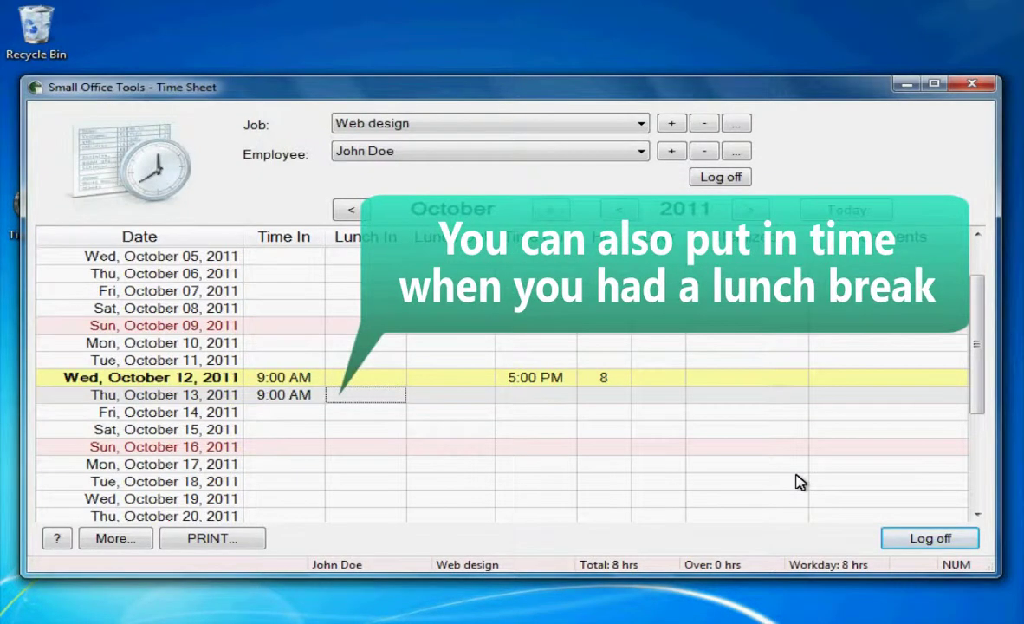
type("12")
key("Return")
key("Right")
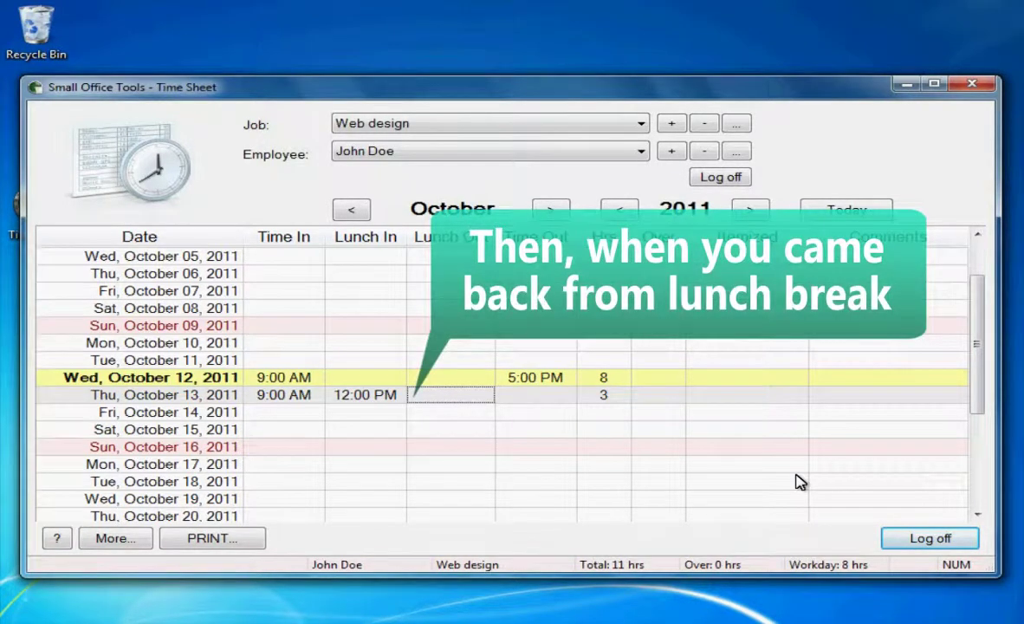
type("1")
key("Return")
key("Right")
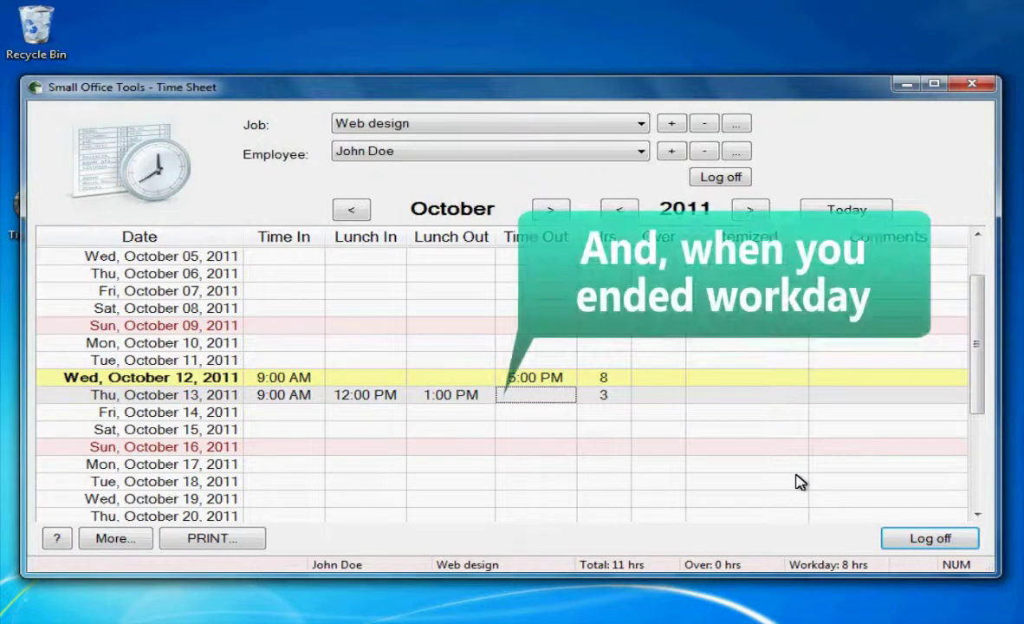
type("5")
key("Return")
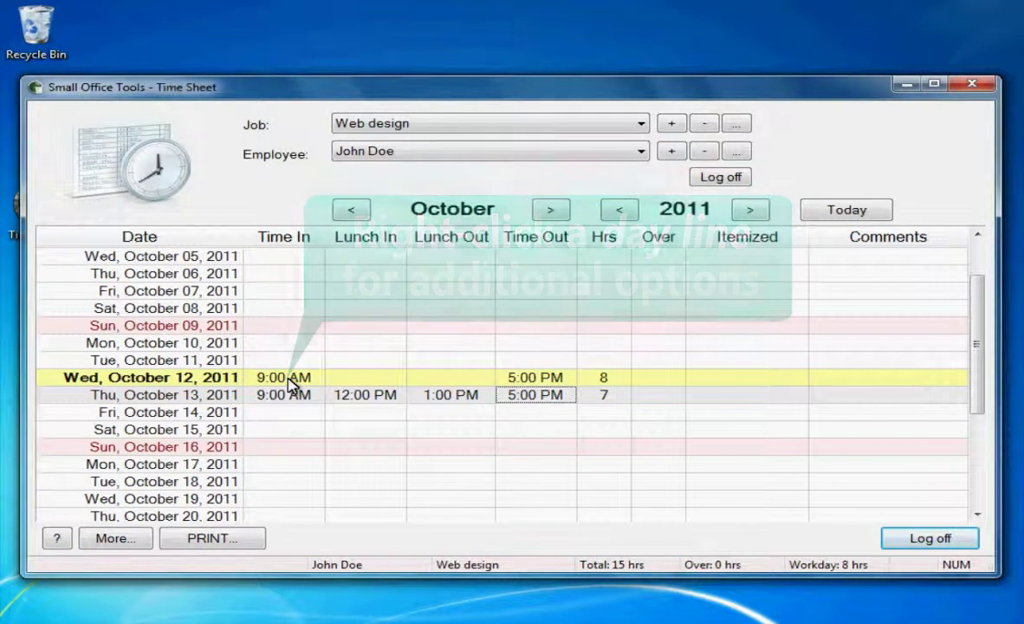
- Copy the October 12 line and paste it into Saturday October 15 as 8 overtime hours
right_click(288, 379)
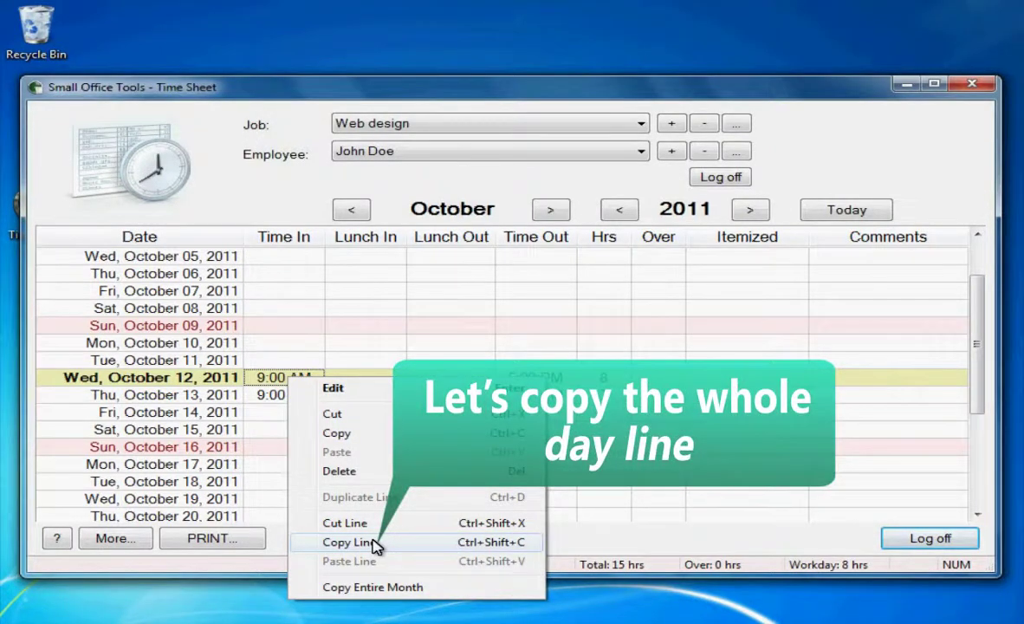
left_click(375, 543)
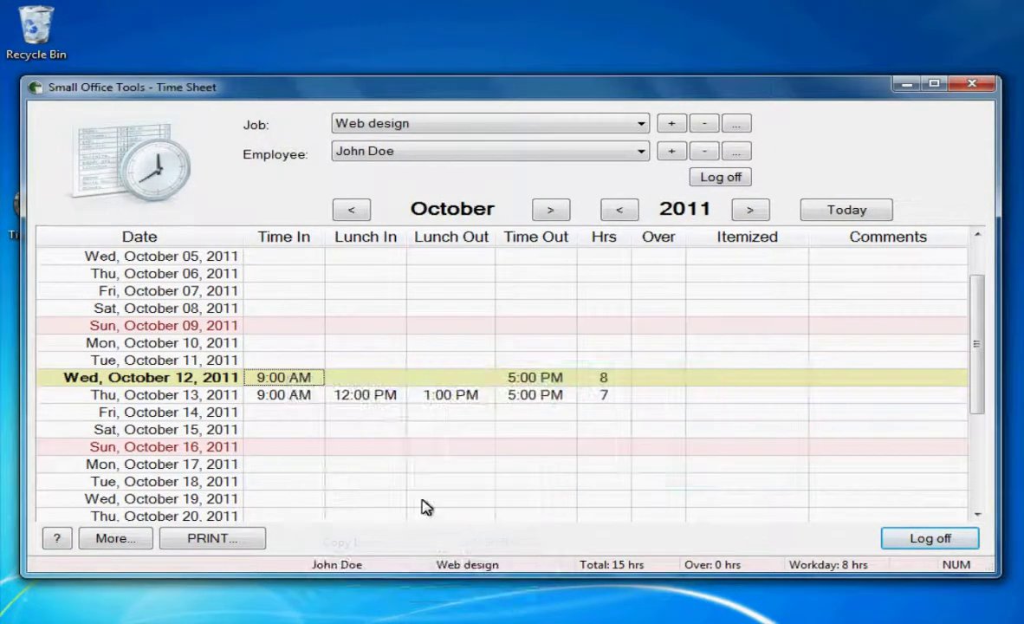
left_click(307, 430)
right_click(308, 429)
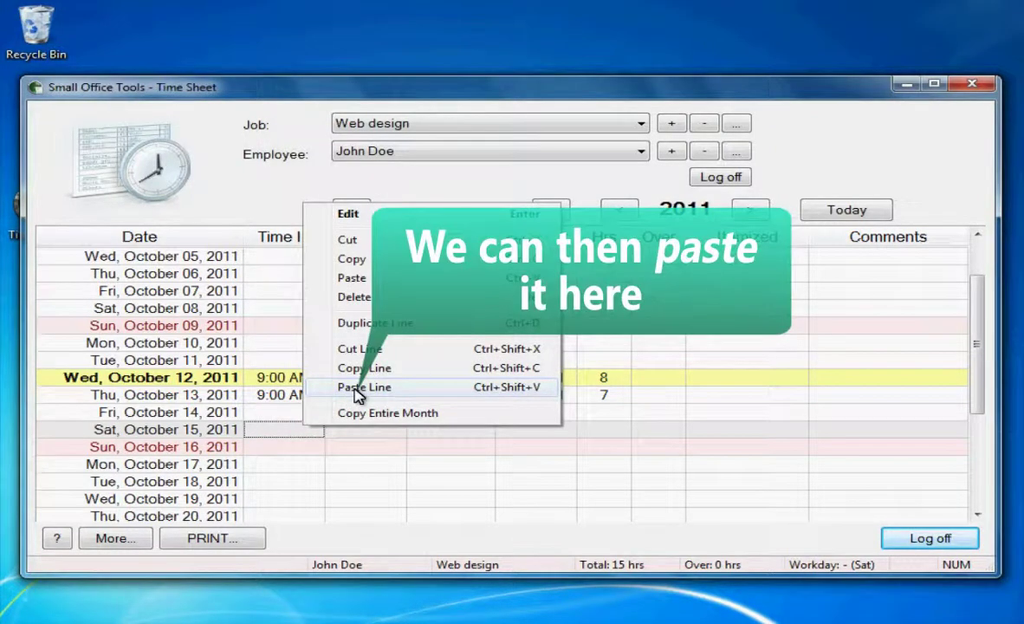
left_click(357, 387)
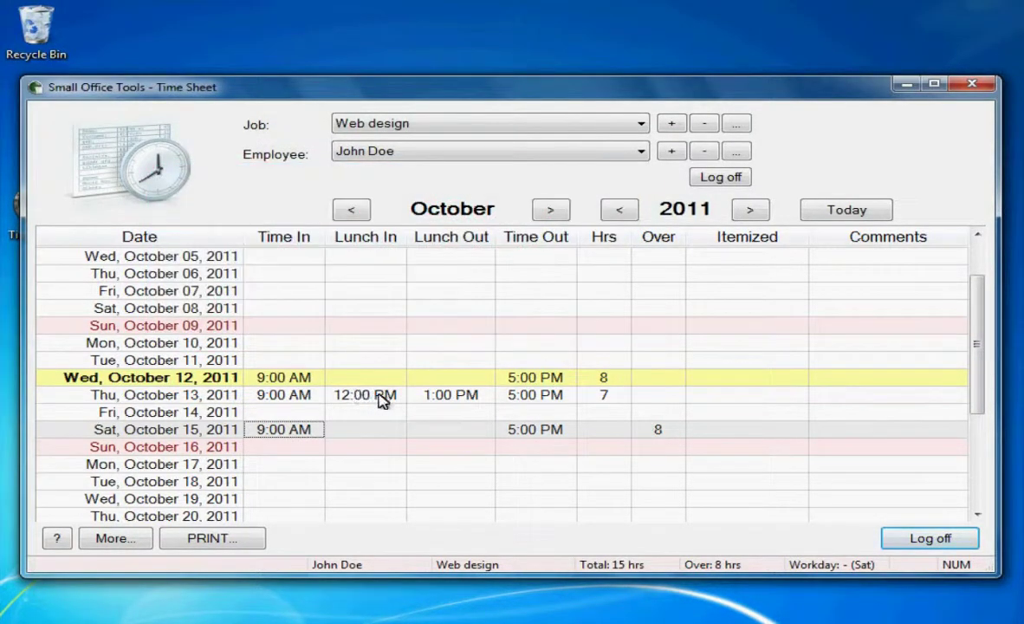
left_click_drag(985, 354, 984, 396)
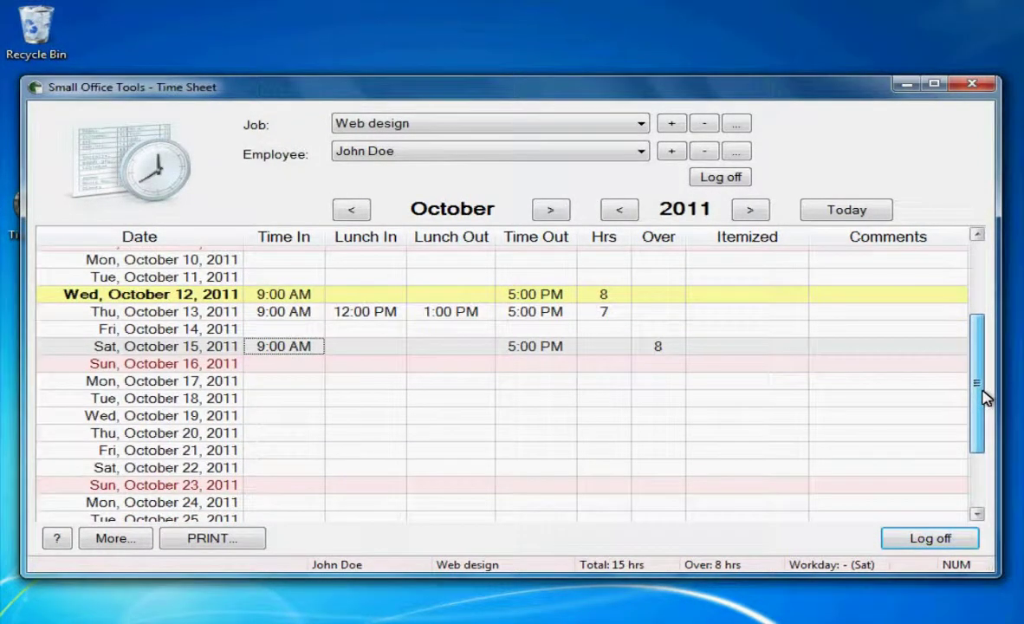
- Cut the whole Saturday October 15 line to clear its pasted hours
left_click(290, 381)
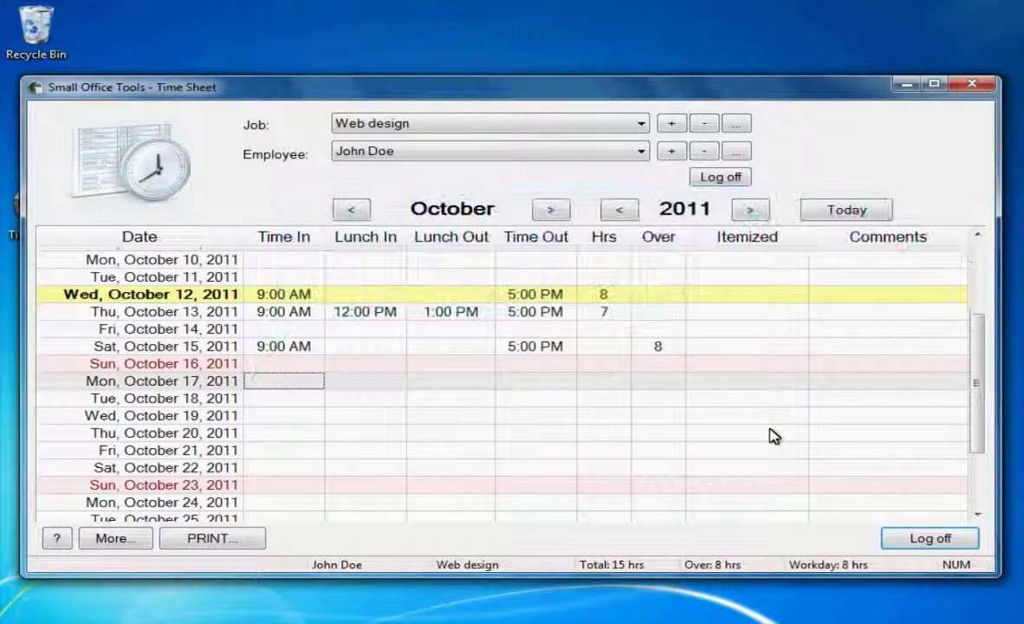
key("Right")
key("Right")
key("Left")
key("Left")
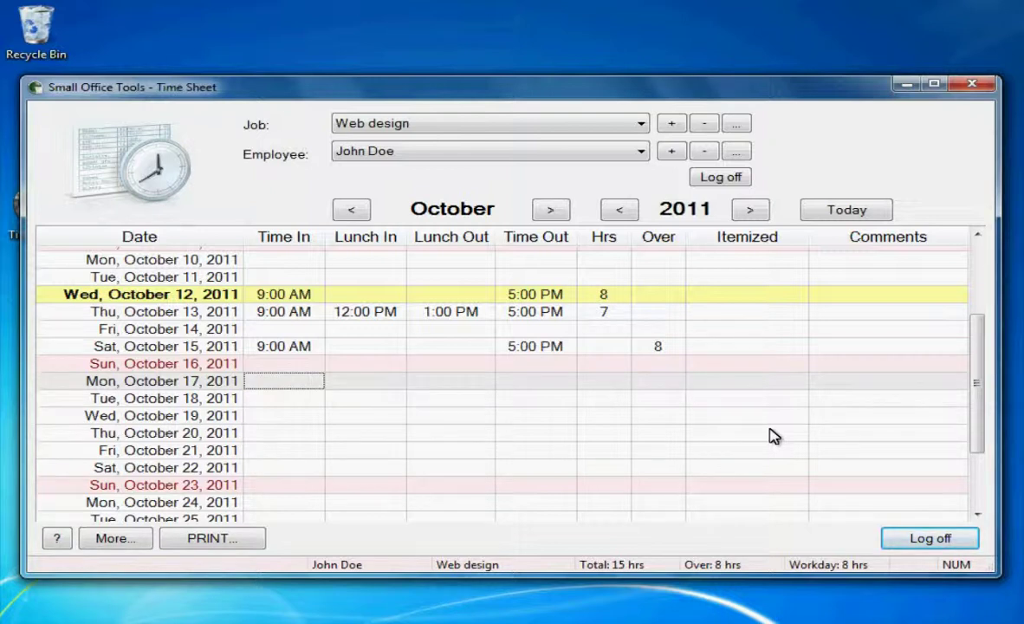
key("Up")
key("Up")
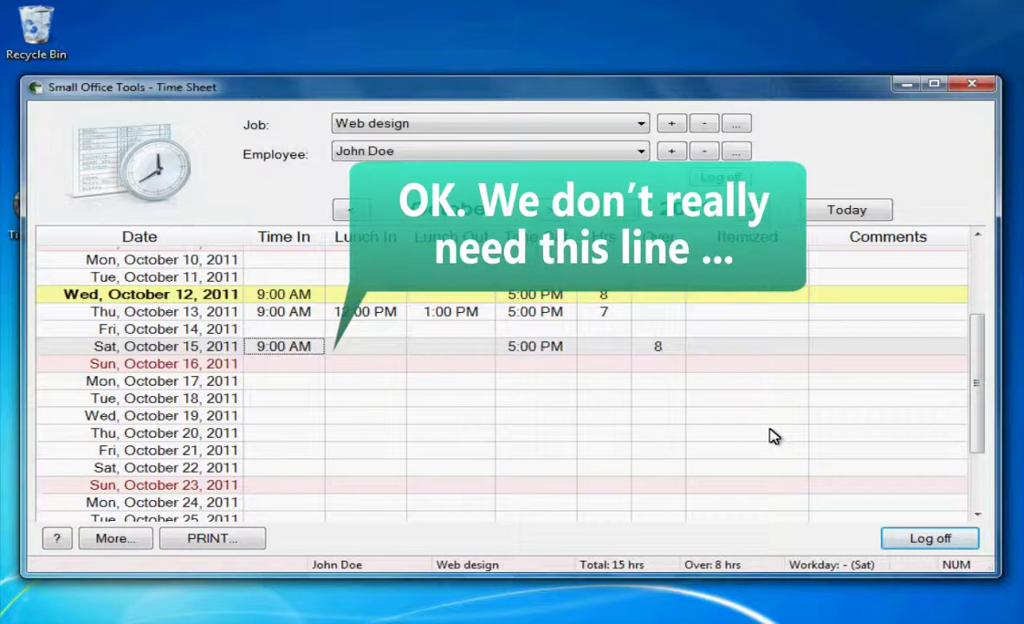
right_click(295, 346)
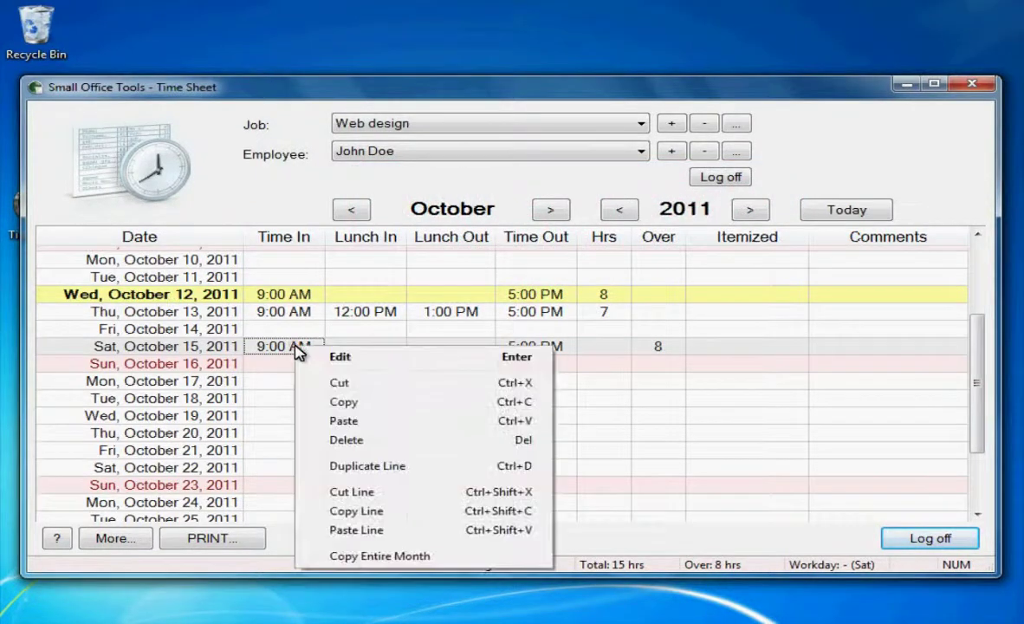
left_click(376, 493)
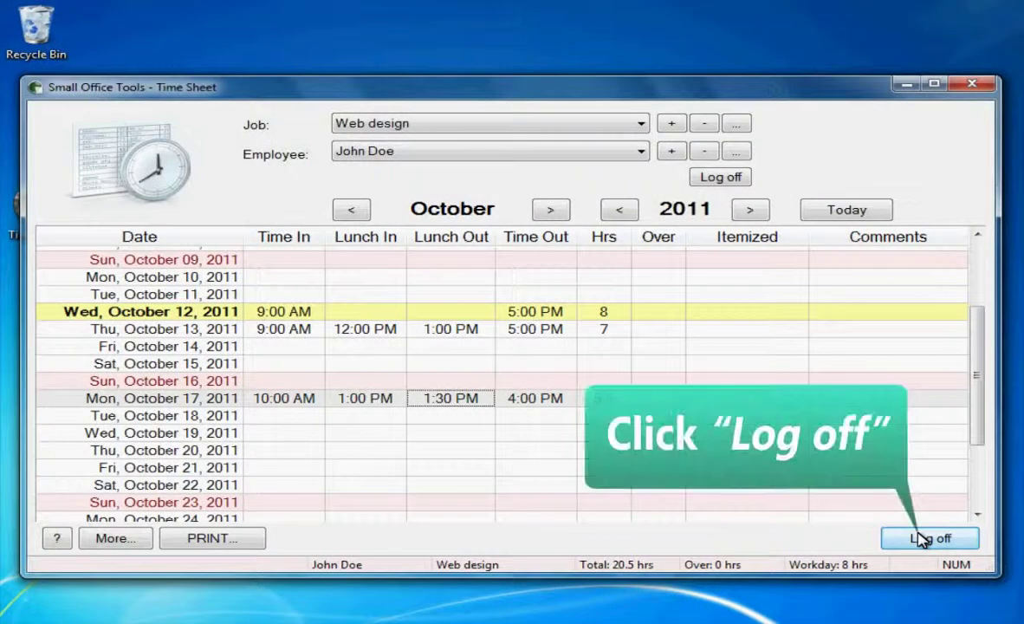
- Log off the first employee and load the second employee's read-only October sheet
left_click(921, 539)
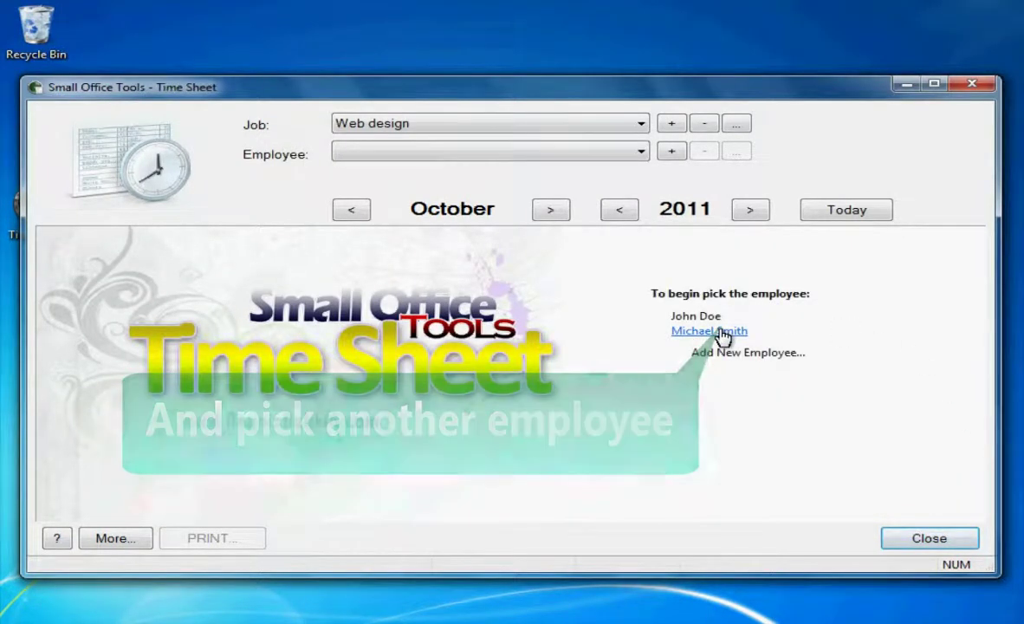
left_click(721, 334)
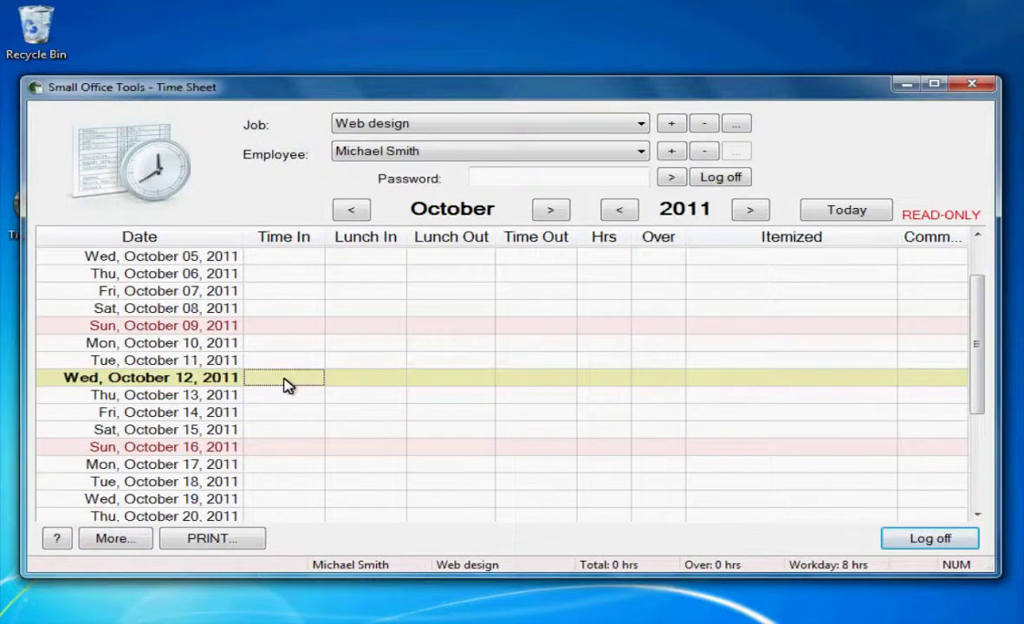
- Enter the second employee's password, retyping it after a rejection, to make the sheet editable
left_click(284, 379)
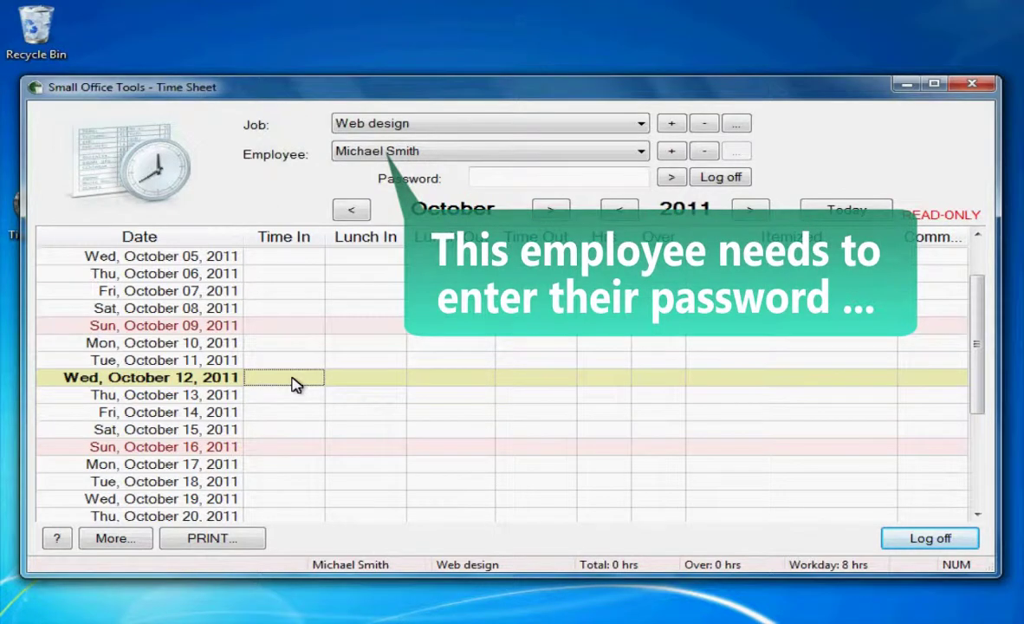
left_click(522, 178)
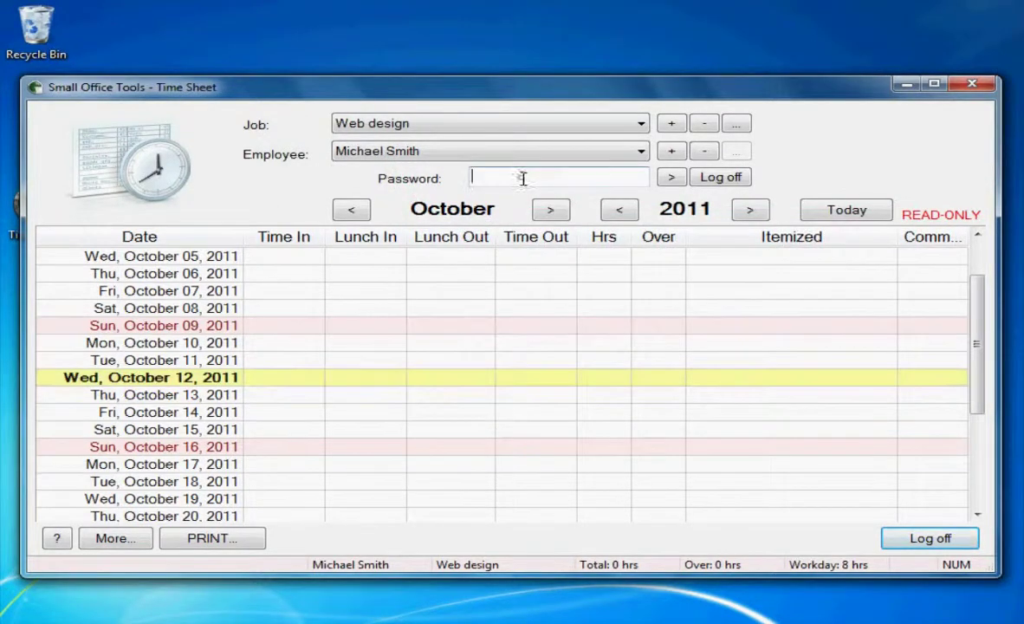
type("1234")
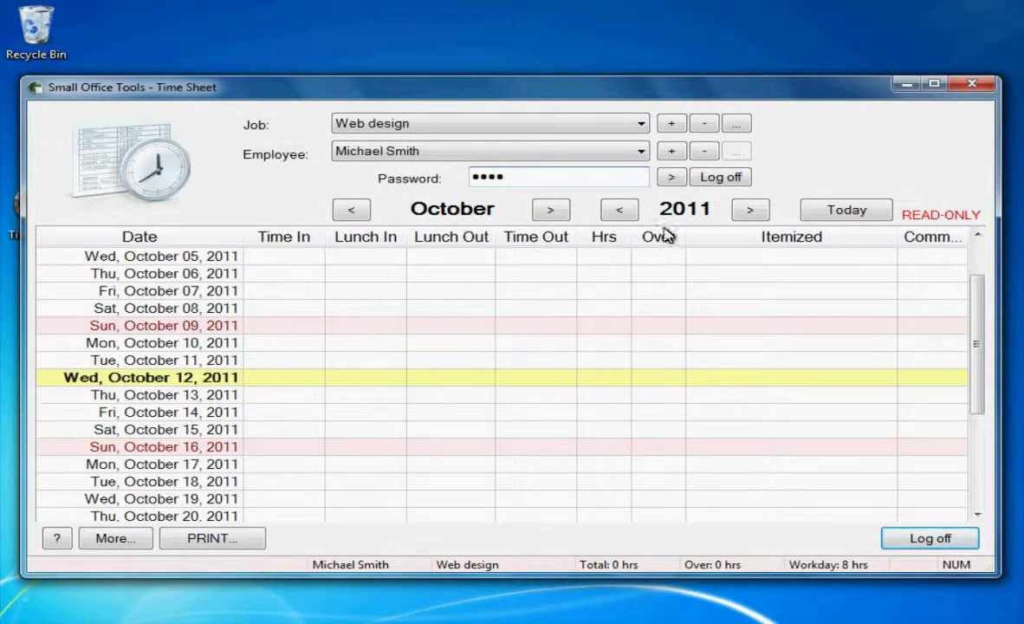
left_click(674, 178)
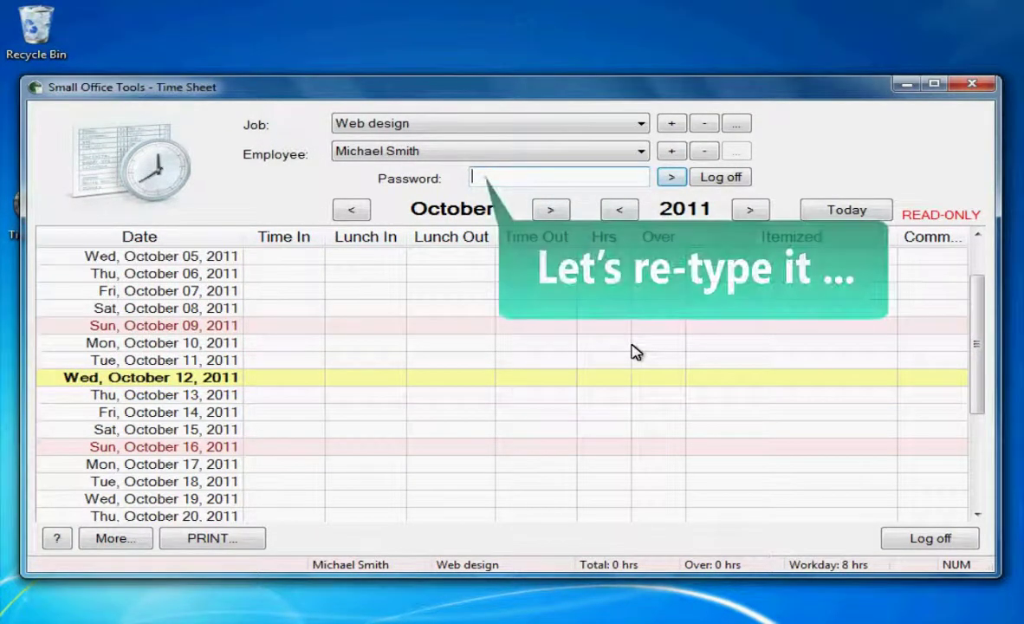
type("****")
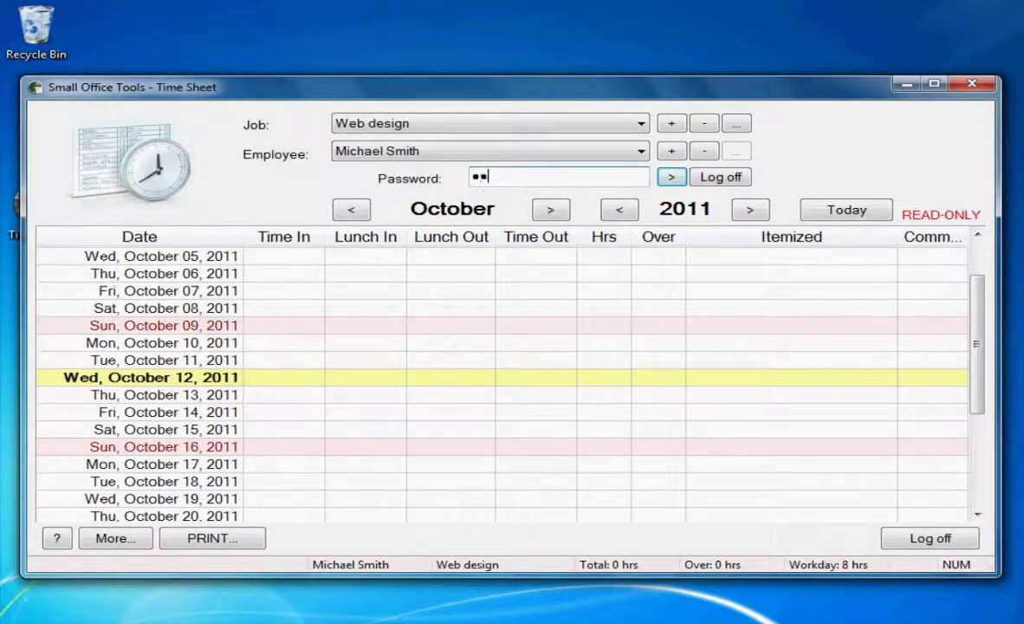
key("Return")
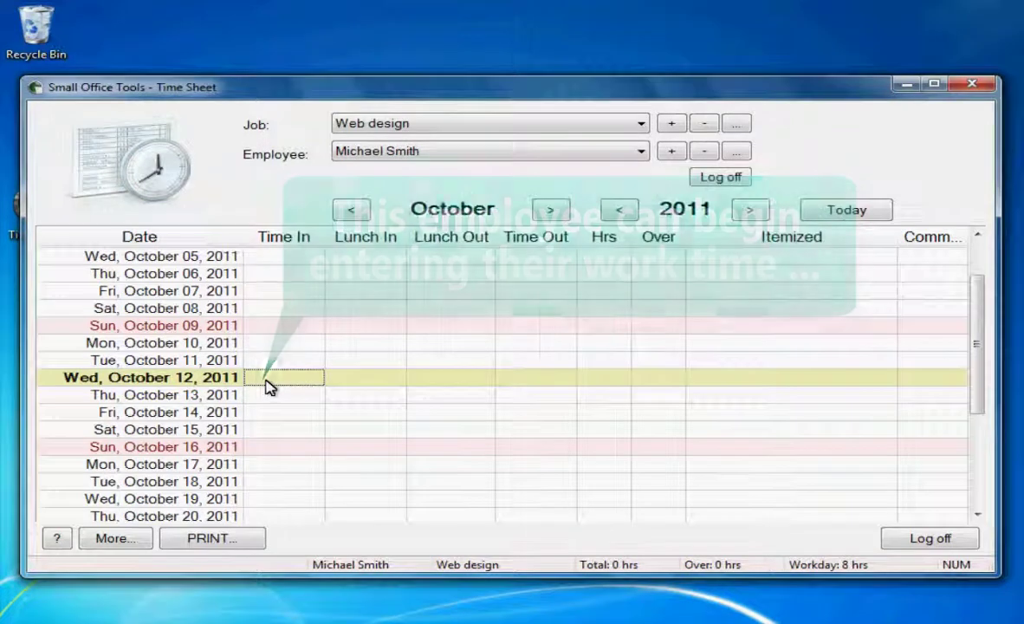
- Log October 12 as 9:30 AM to 4:30 PM (7 hours), then log off and close the program
type("9:30")
key("Tab")
key("Tab")
key("Tab")
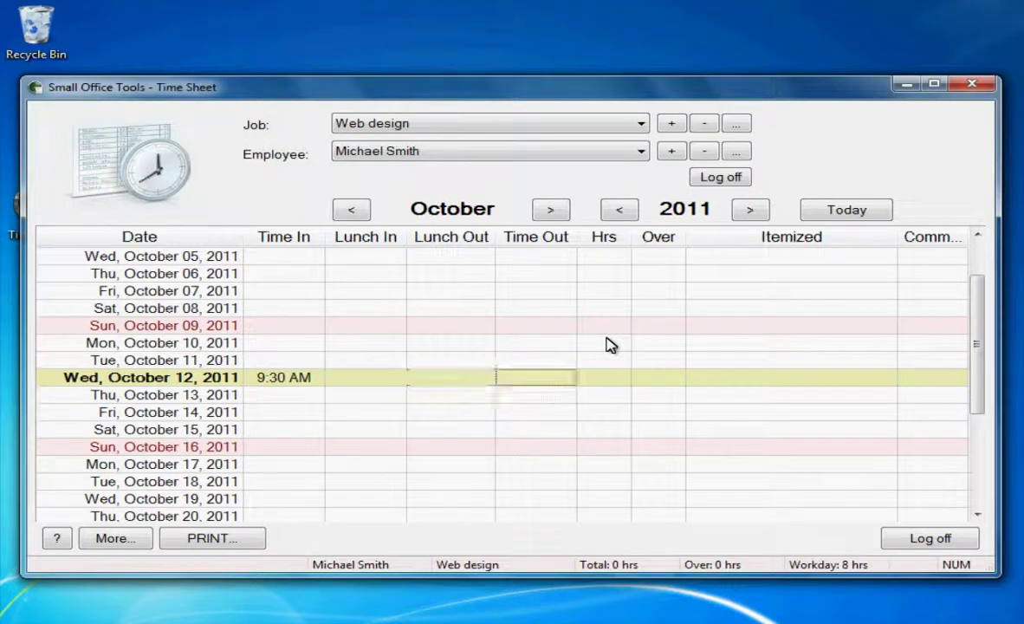
type("4:30")
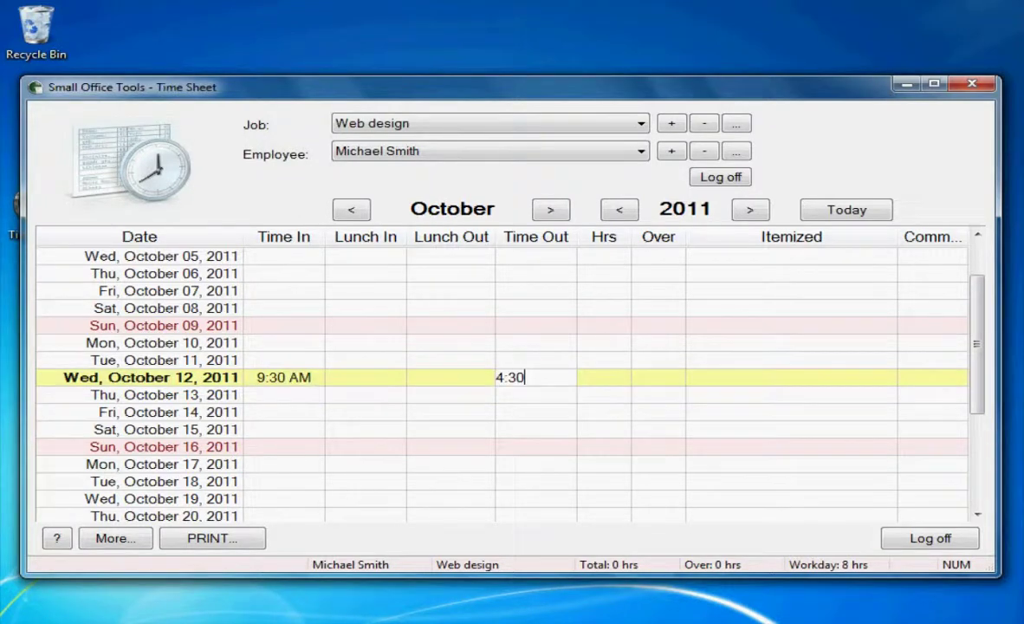
key("Return")
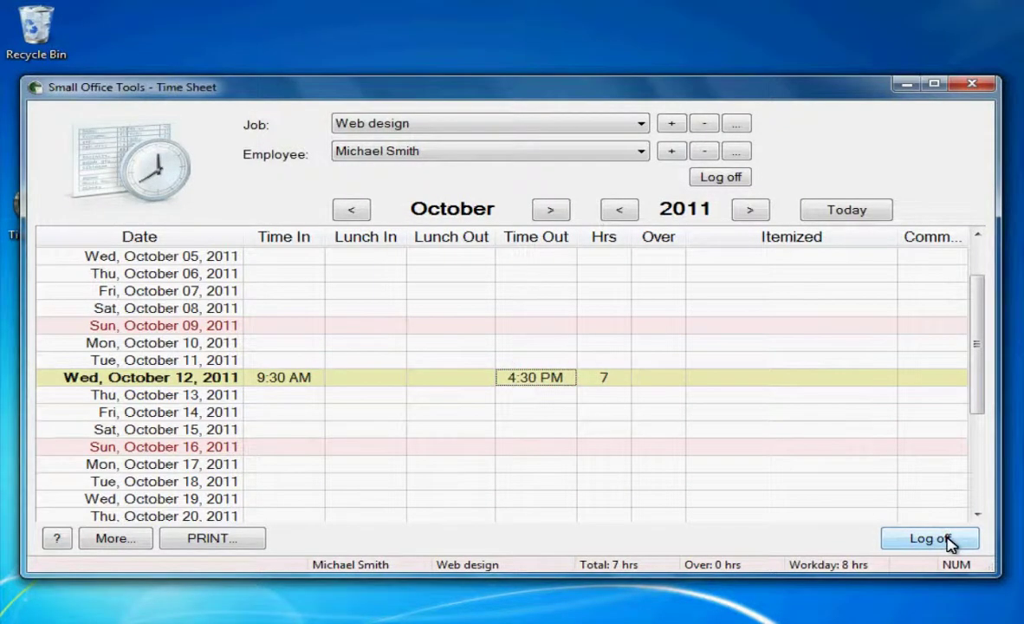
left_click(930, 538)
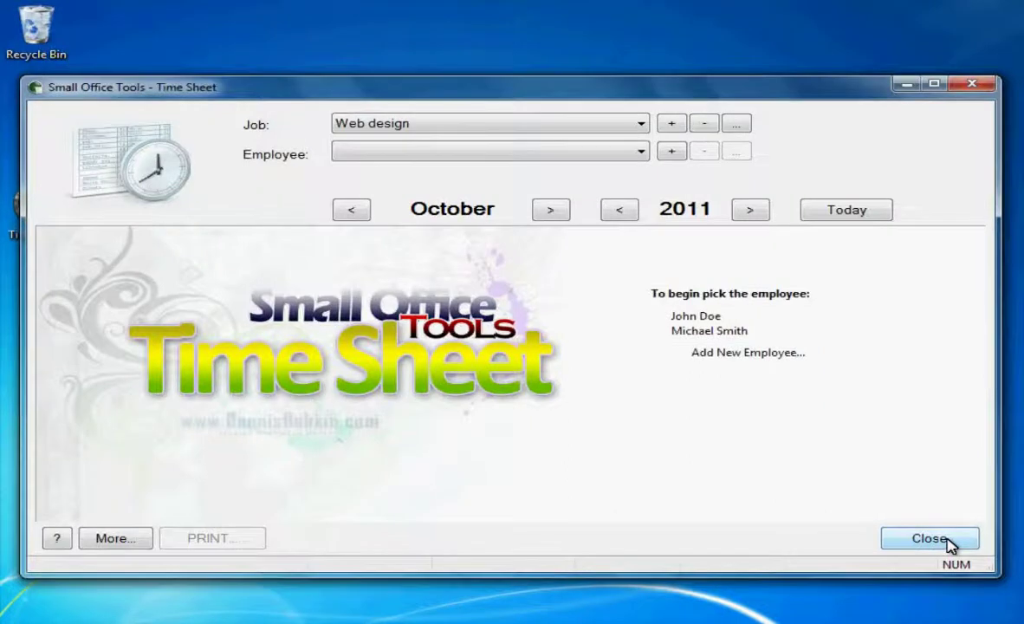
left_click(983, 86)
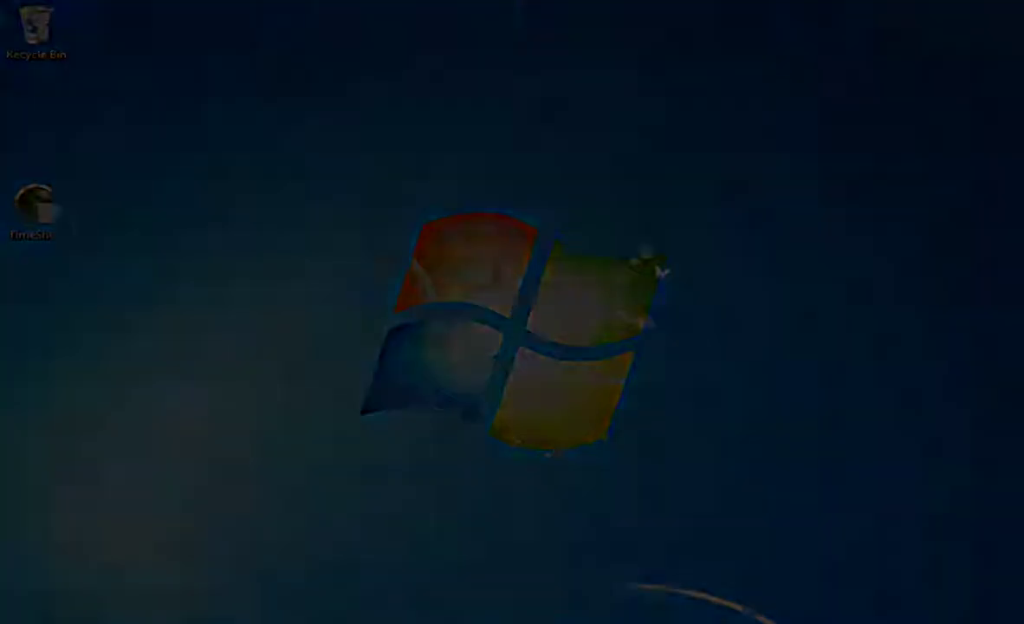